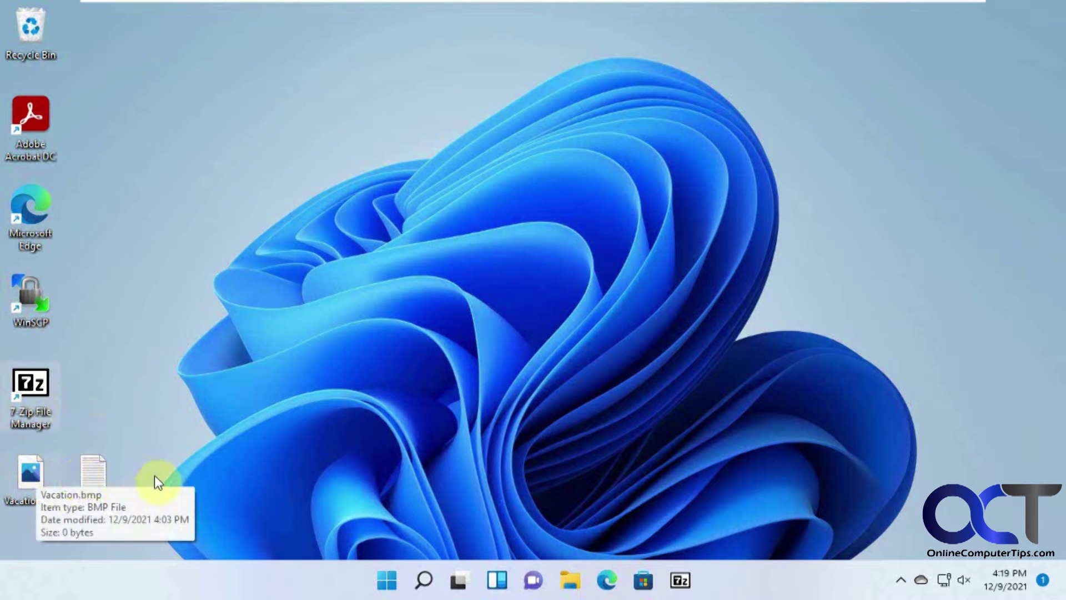
# Look through the Documents and Pictures folders in File Explorer, then close it.
pyautogui.click(570, 582)
pyautogui.click(299, 262)
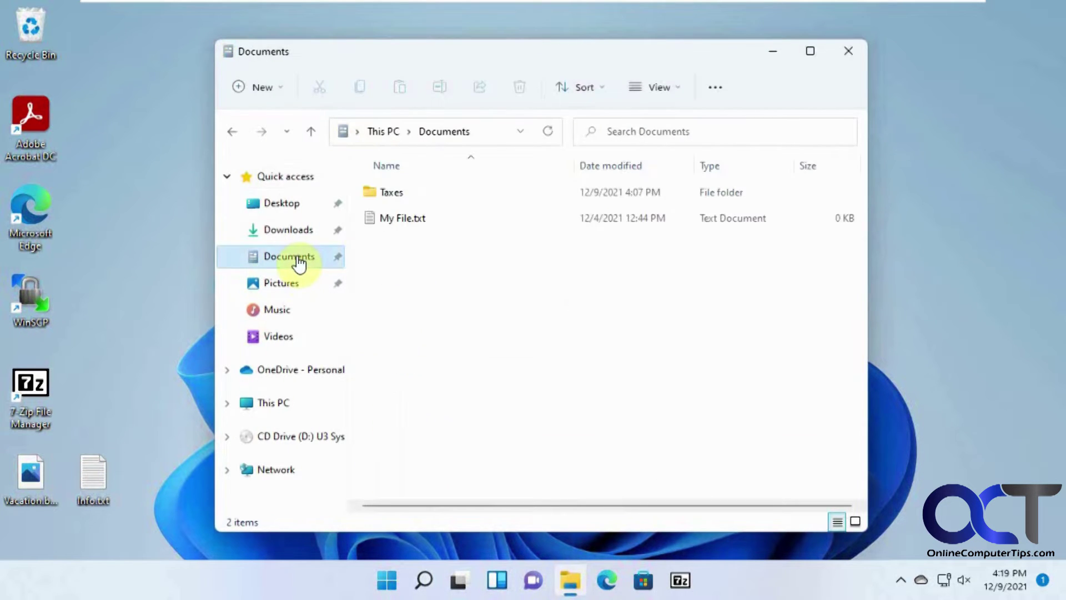
pyautogui.click(283, 284)
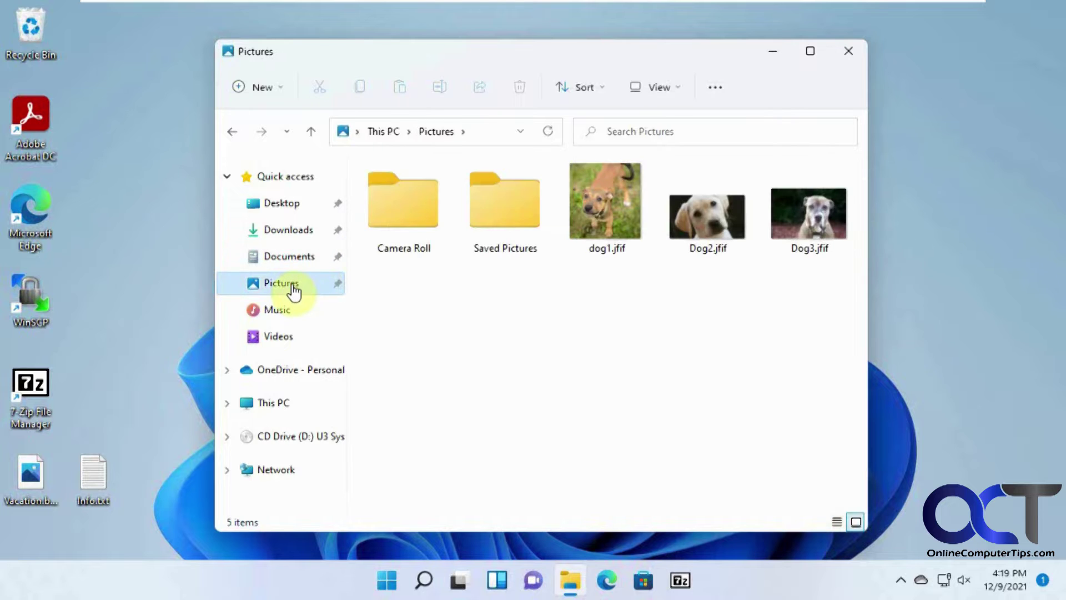
pyautogui.click(847, 51)
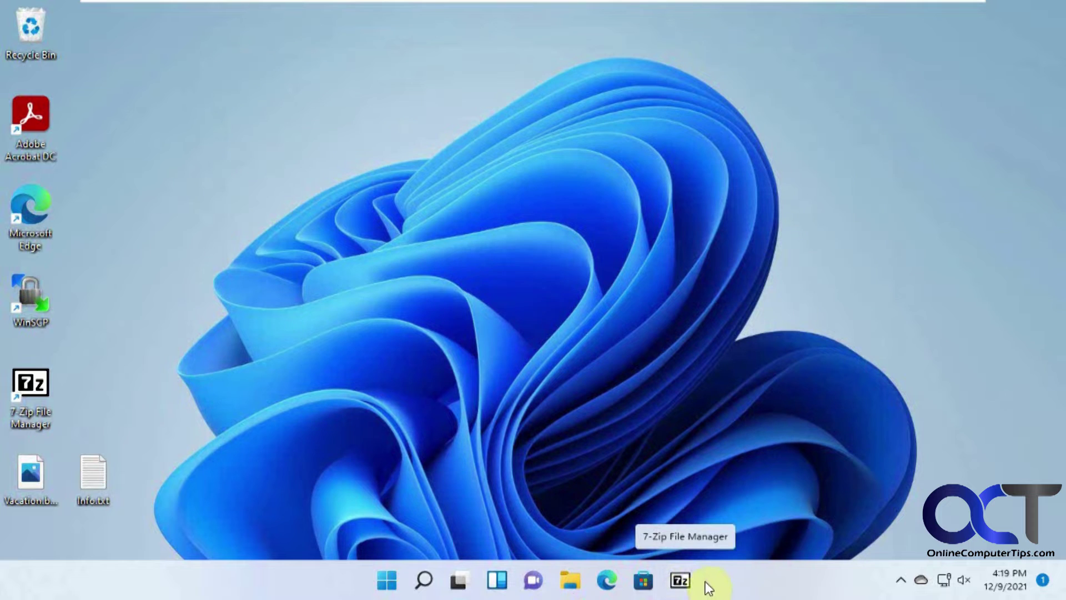
# Launch Settings from Start, go to System > Recovery and start Reset this PC.
pyautogui.click(389, 582)
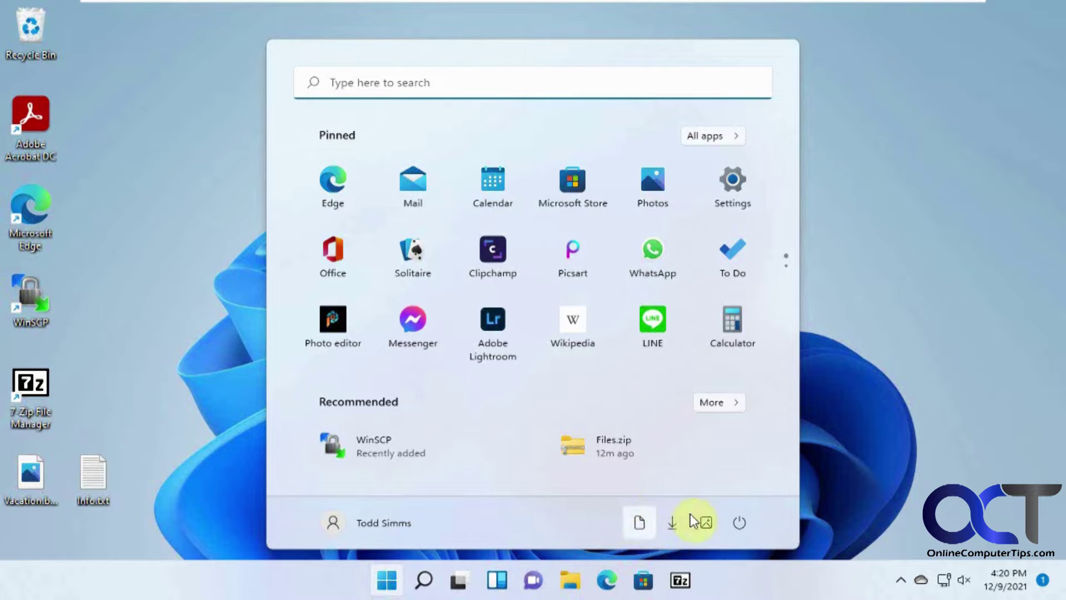
pyautogui.click(858, 460)
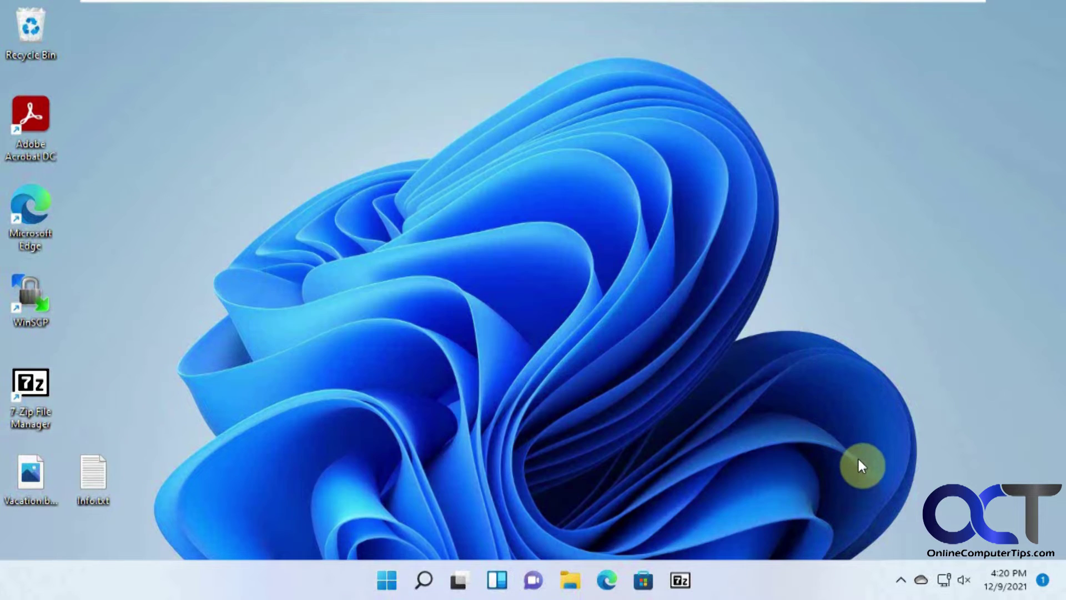
pyautogui.click(390, 575)
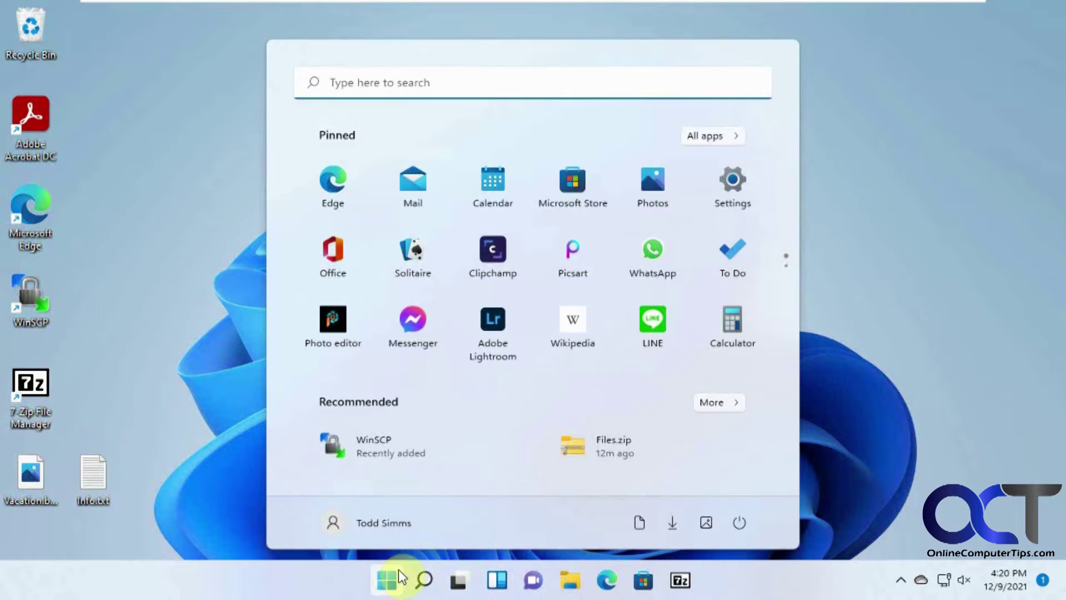
pyautogui.click(742, 191)
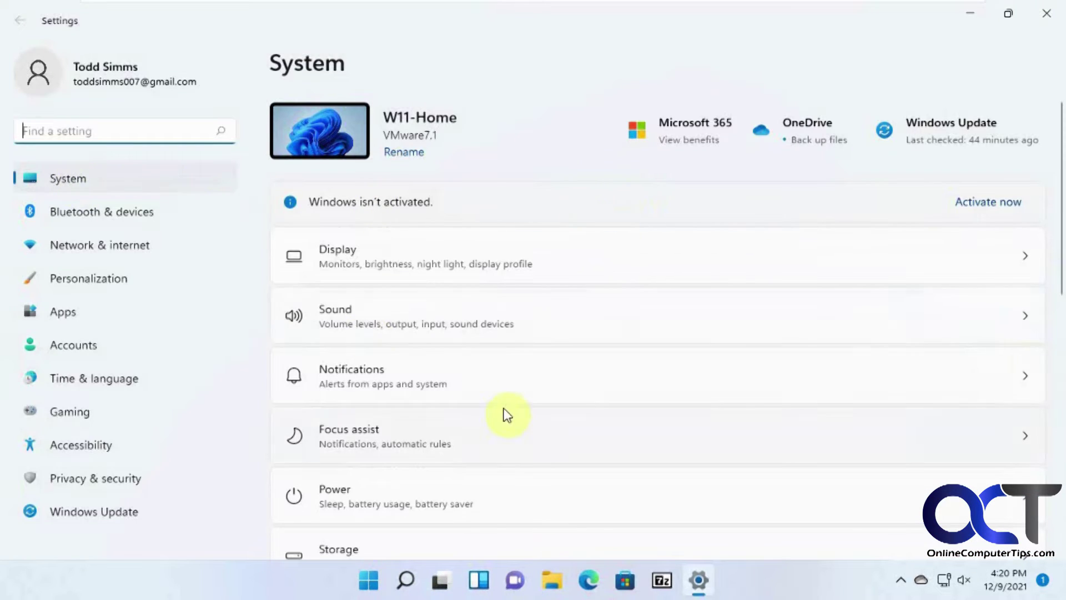
pyautogui.scroll(-7, 508, 414)
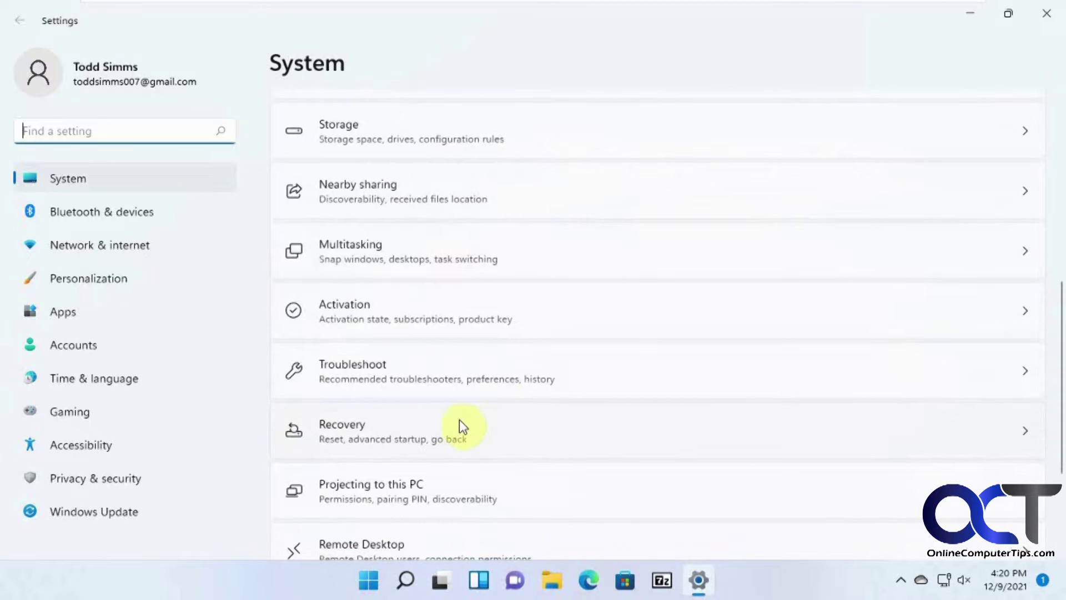
pyautogui.click(457, 426)
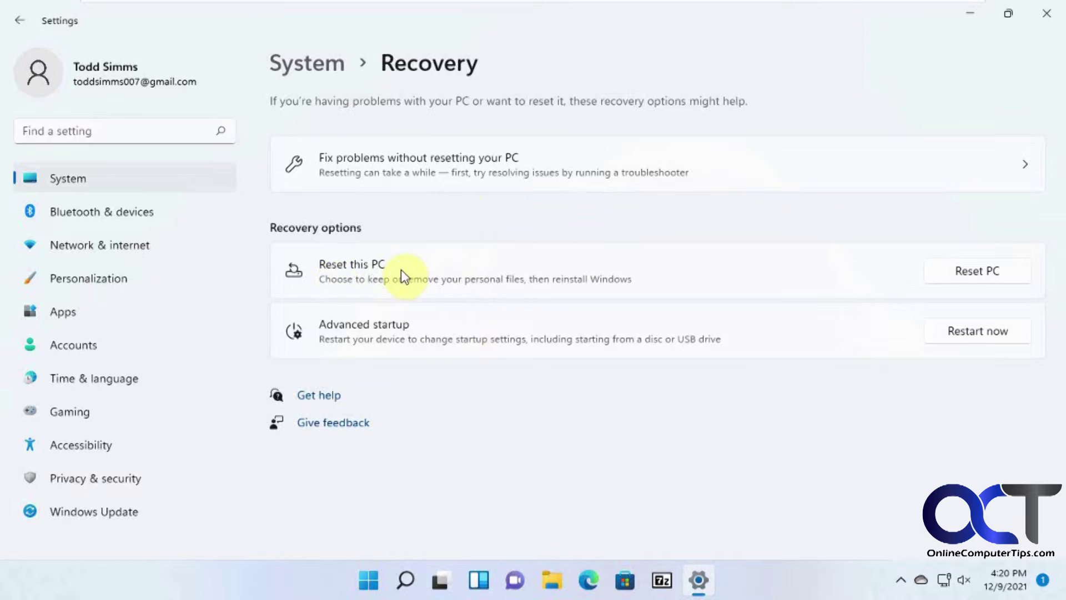
pyautogui.click(953, 273)
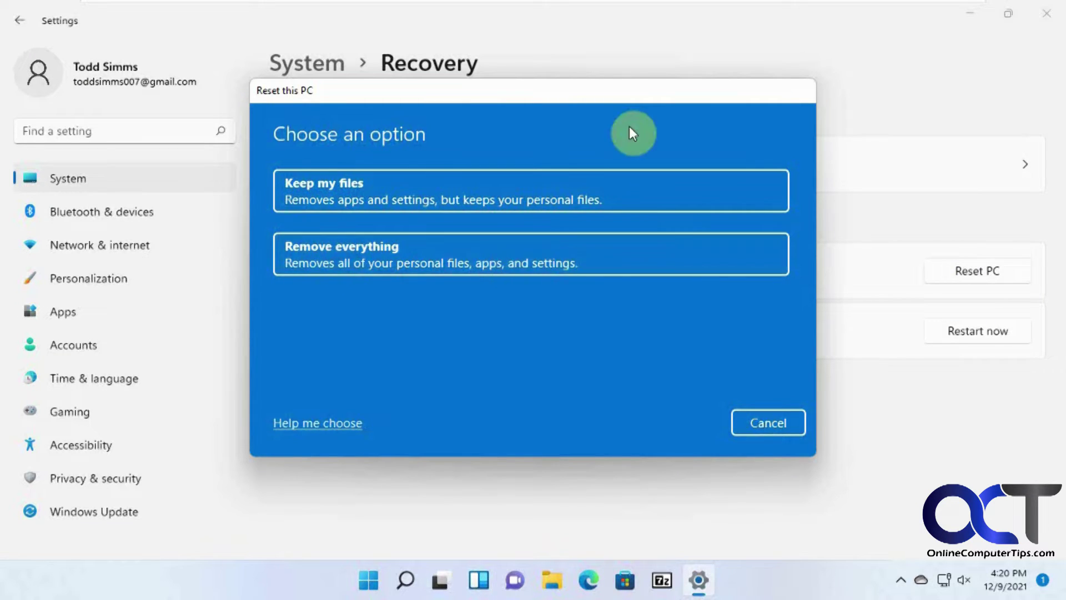
# Choose Keep my files and Local reinstall, then continue past Additional settings.
pyautogui.click(368, 194)
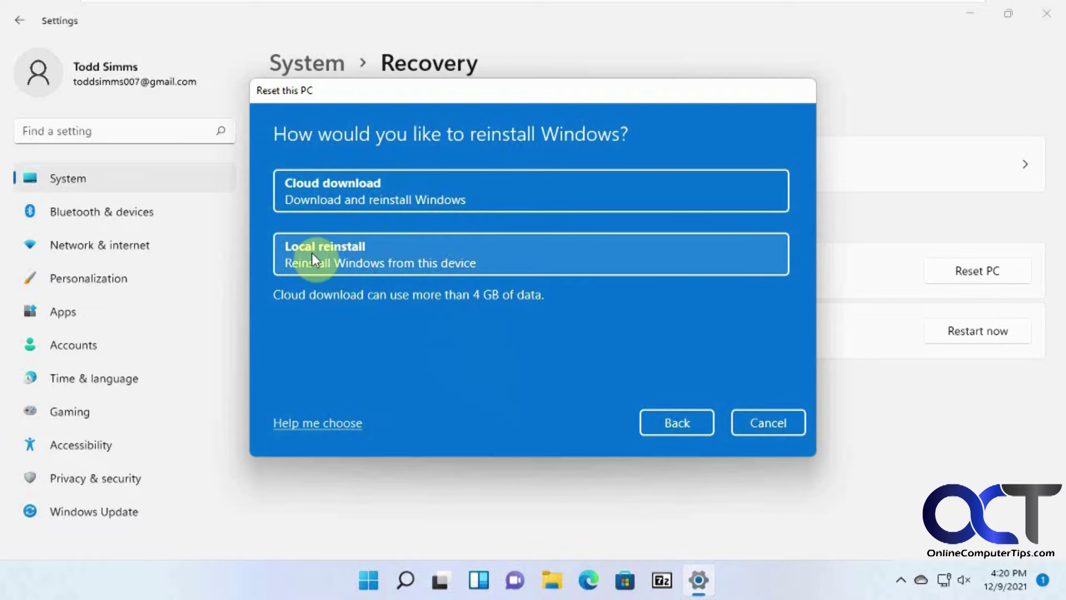
pyautogui.click(392, 261)
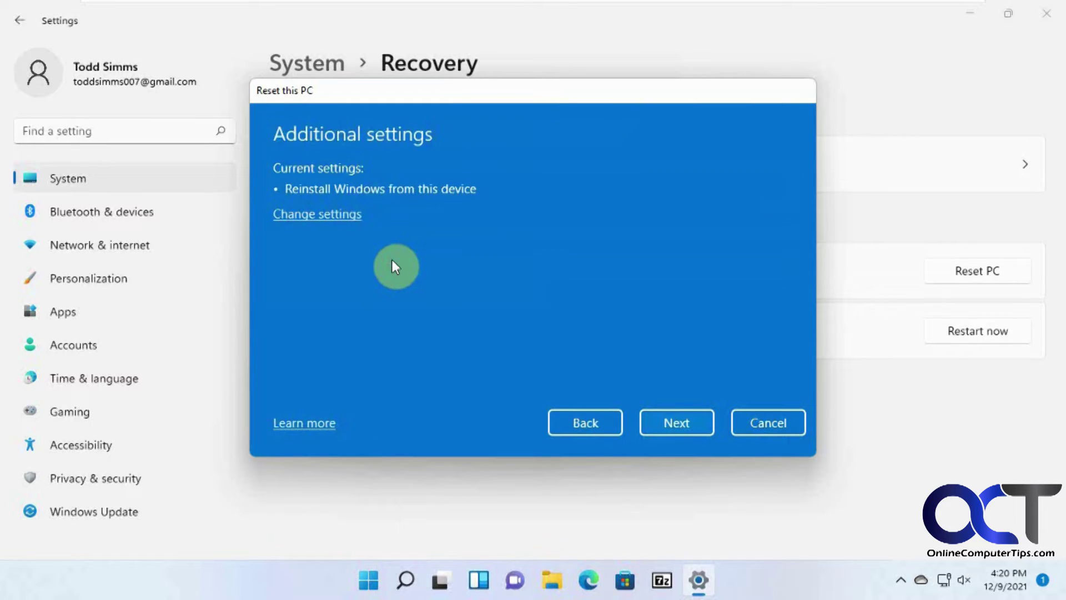
pyautogui.click(668, 421)
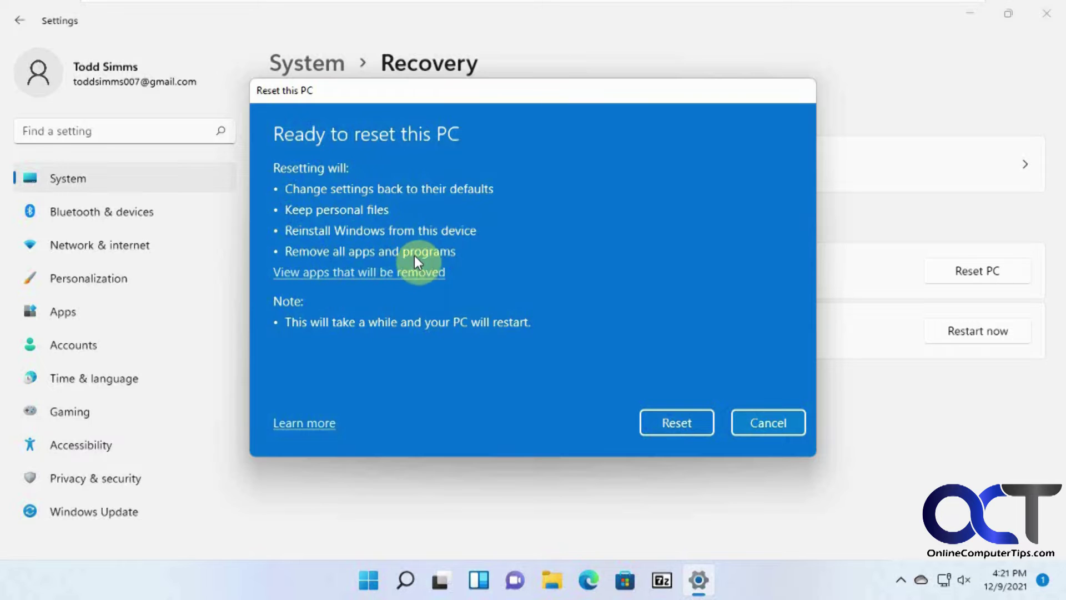
# Review the list of apps the reset will remove, then begin the reset.
pyautogui.click(405, 273)
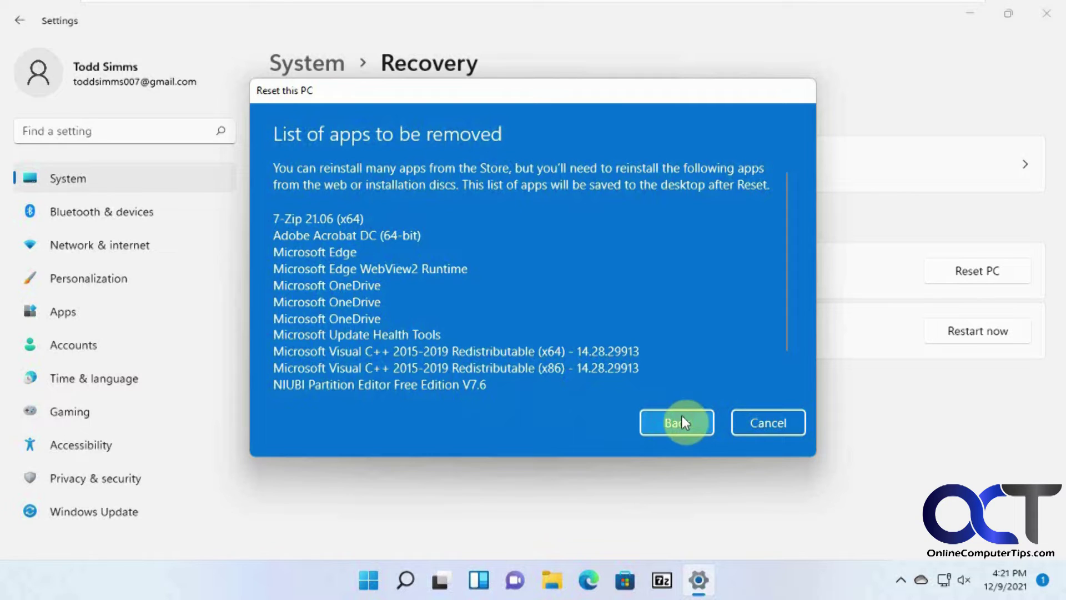
pyautogui.scroll(-2, 698, 354)
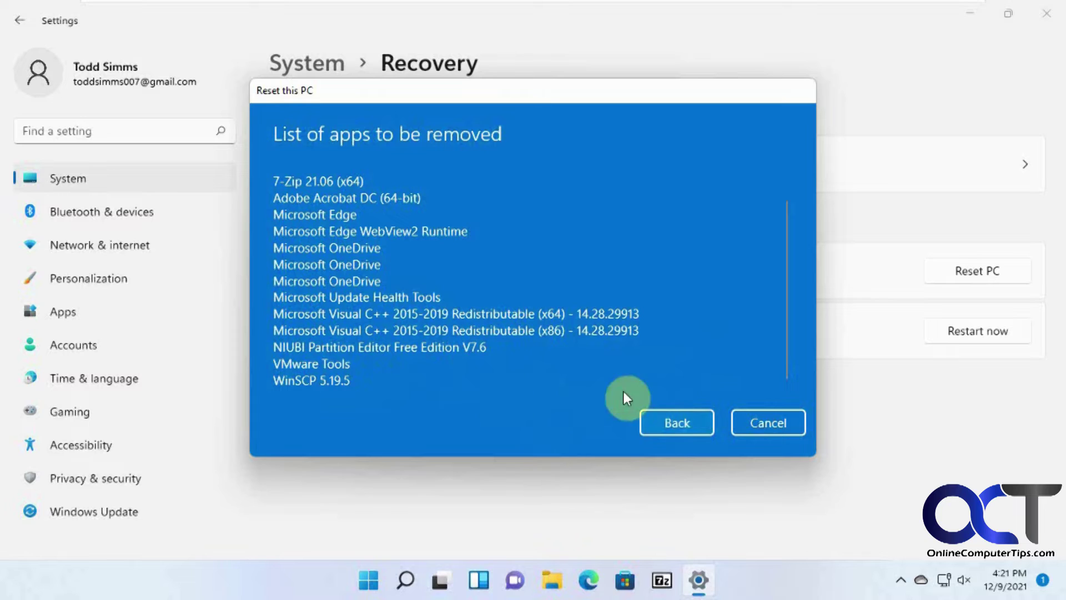
pyautogui.click(674, 425)
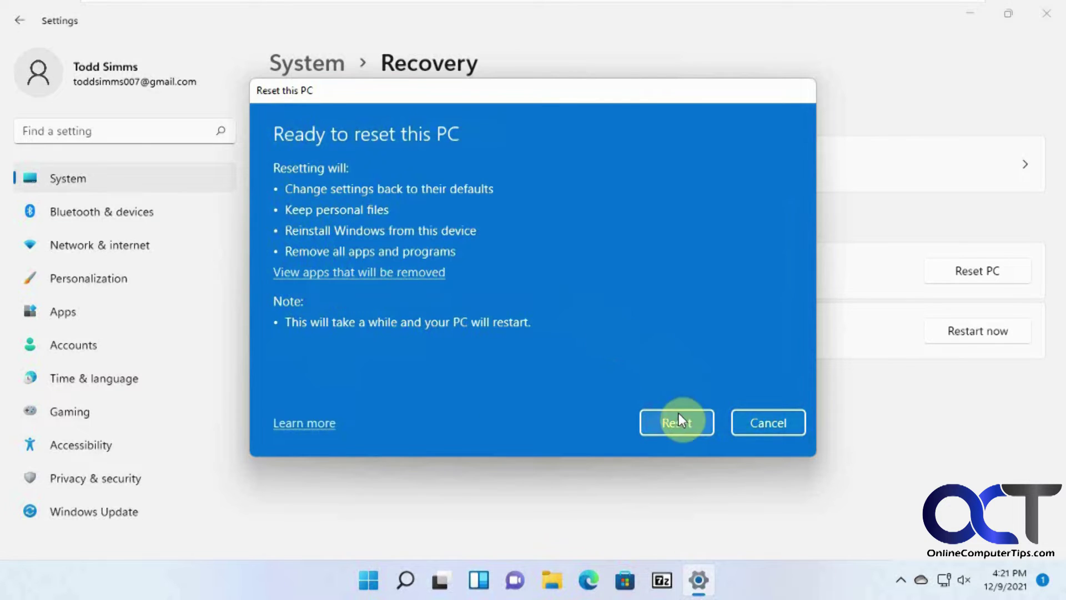
pyautogui.click(677, 419)
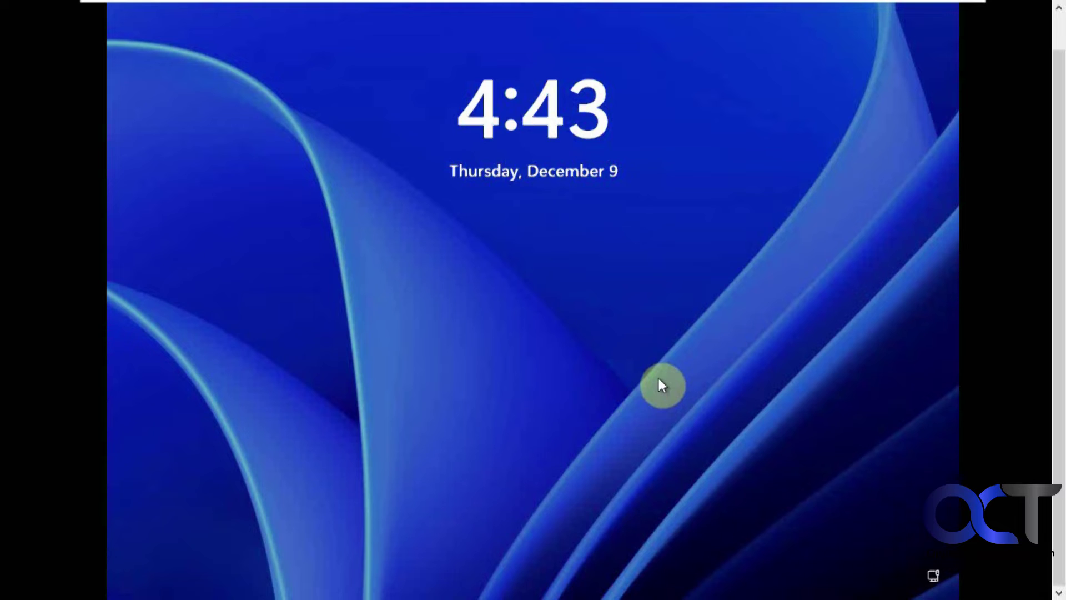
# Sign in from the lock screen with the account PIN after the reset.
pyautogui.click(616, 382)
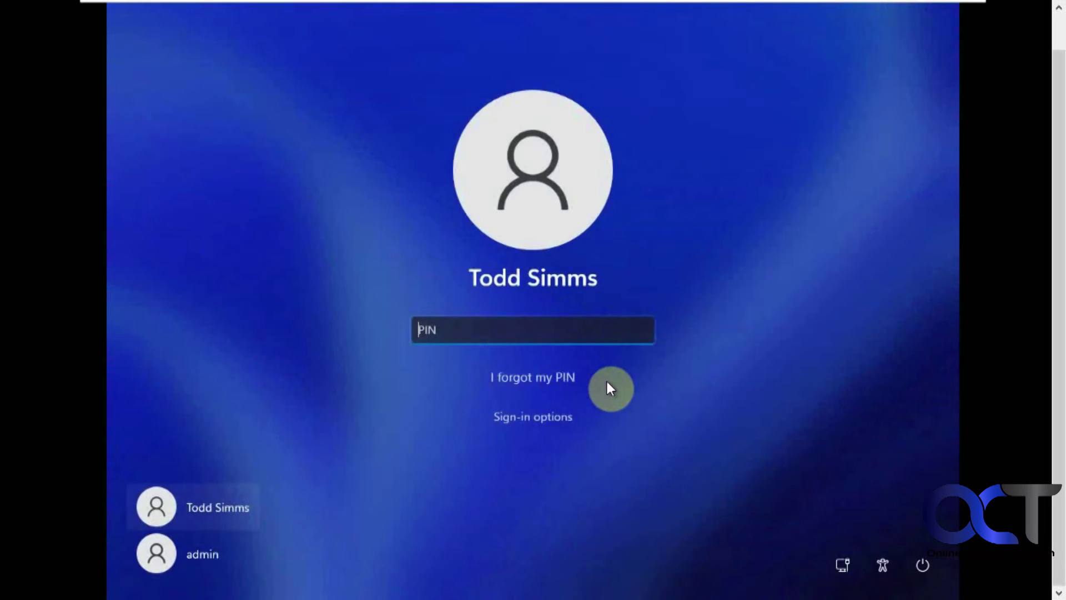
pyautogui.write('1234')
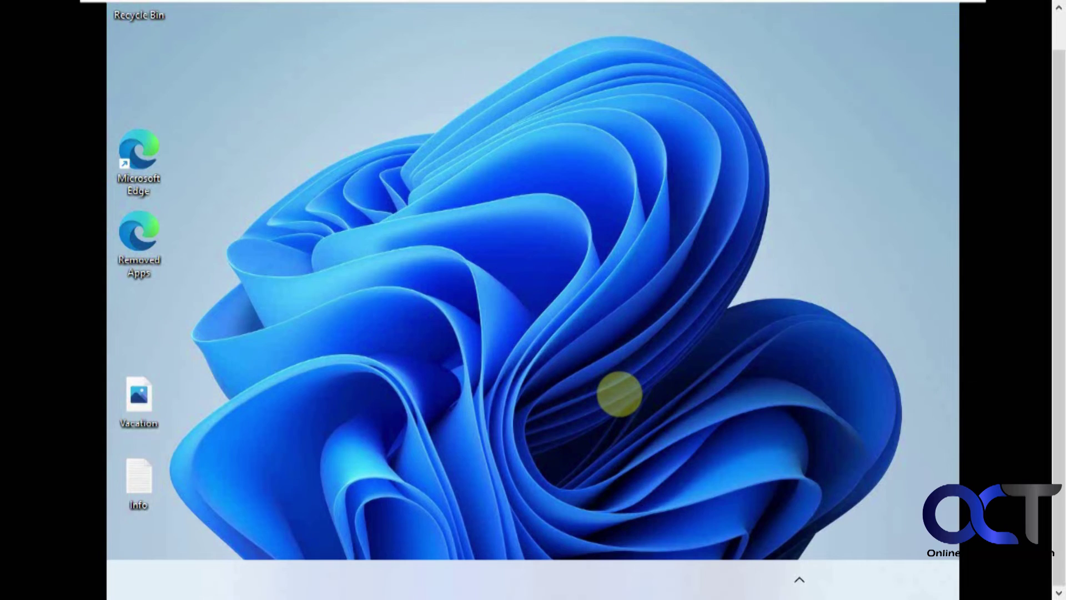
pyautogui.press('super')
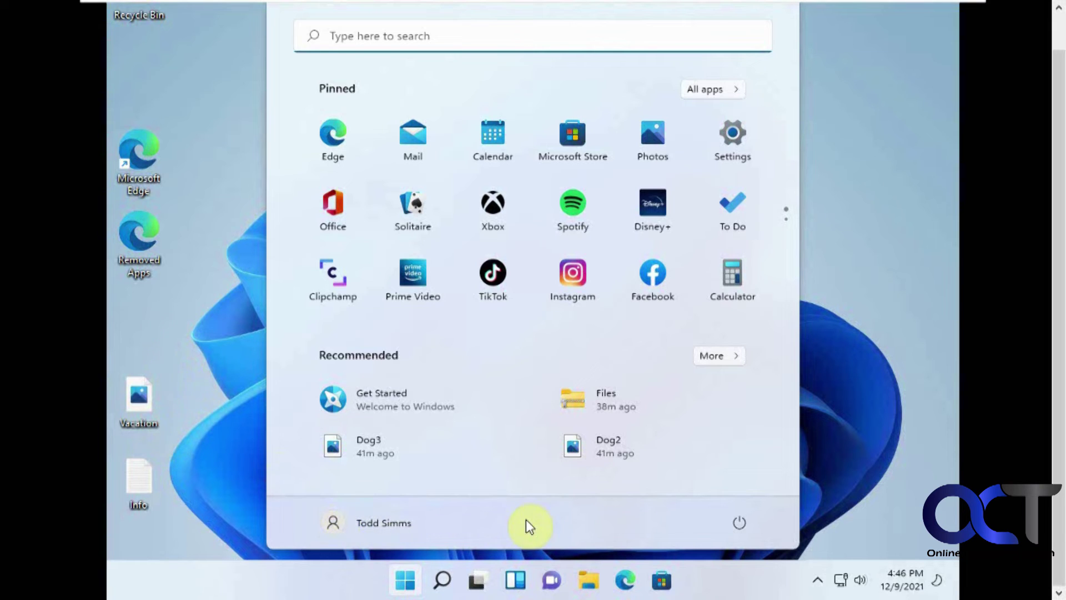
pyautogui.click(718, 87)
pyautogui.scroll(-5, 518, 274)
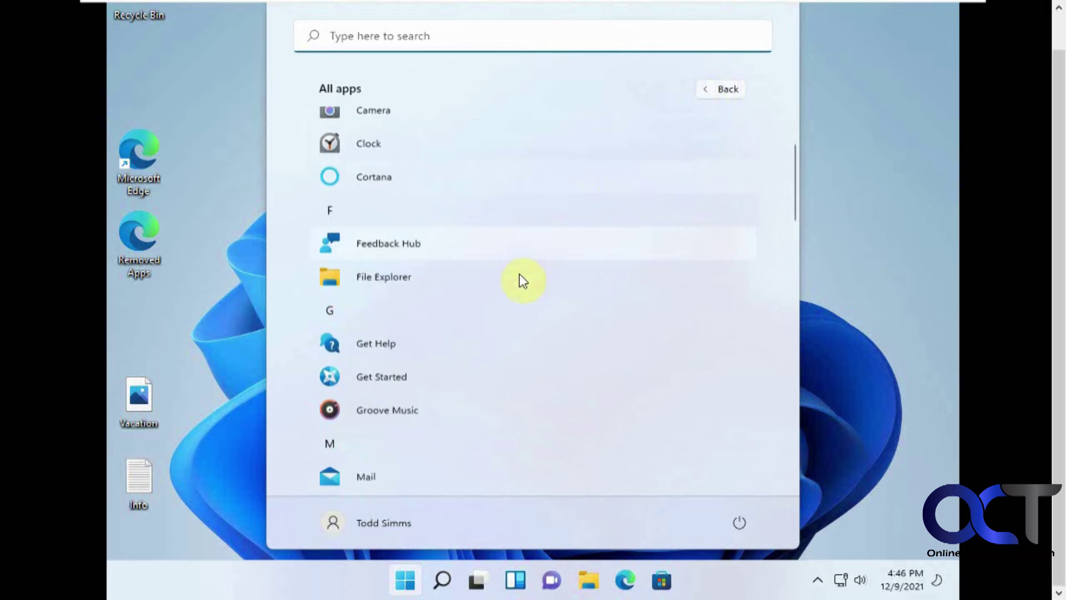
pyautogui.scroll(-8, 519, 275)
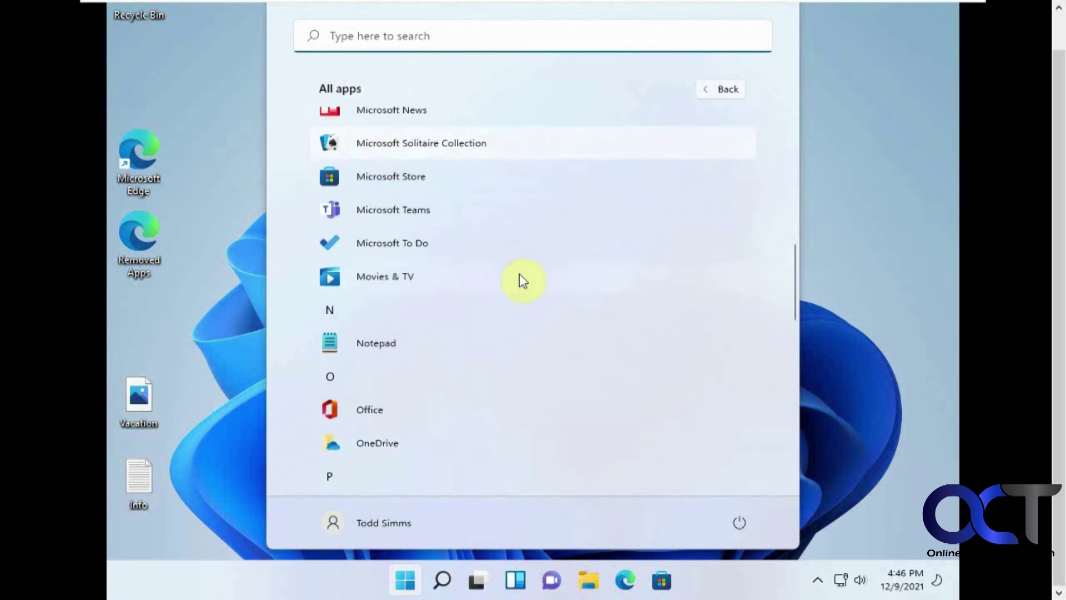
pyautogui.scroll(-7, 519, 274)
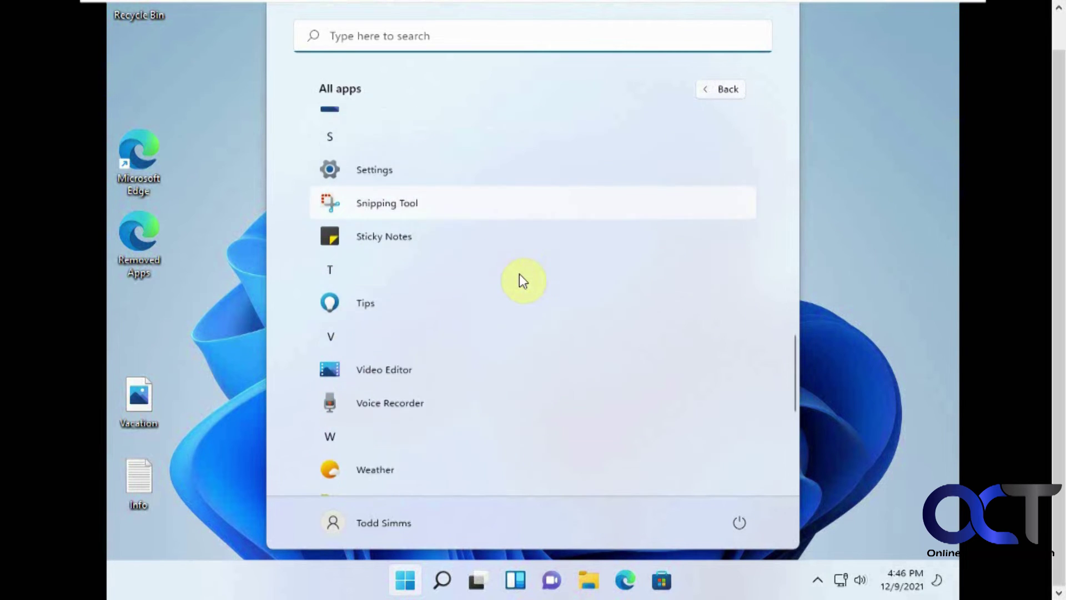
pyautogui.scroll(-2, 519, 274)
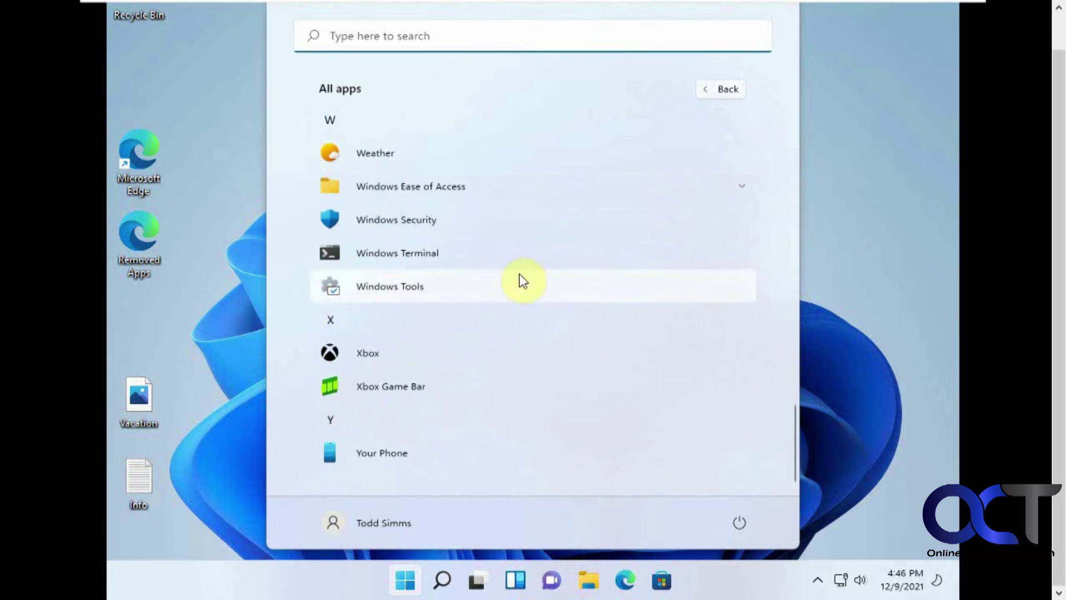
pyautogui.scroll(5, 518, 274)
pyautogui.scroll(10, 518, 274)
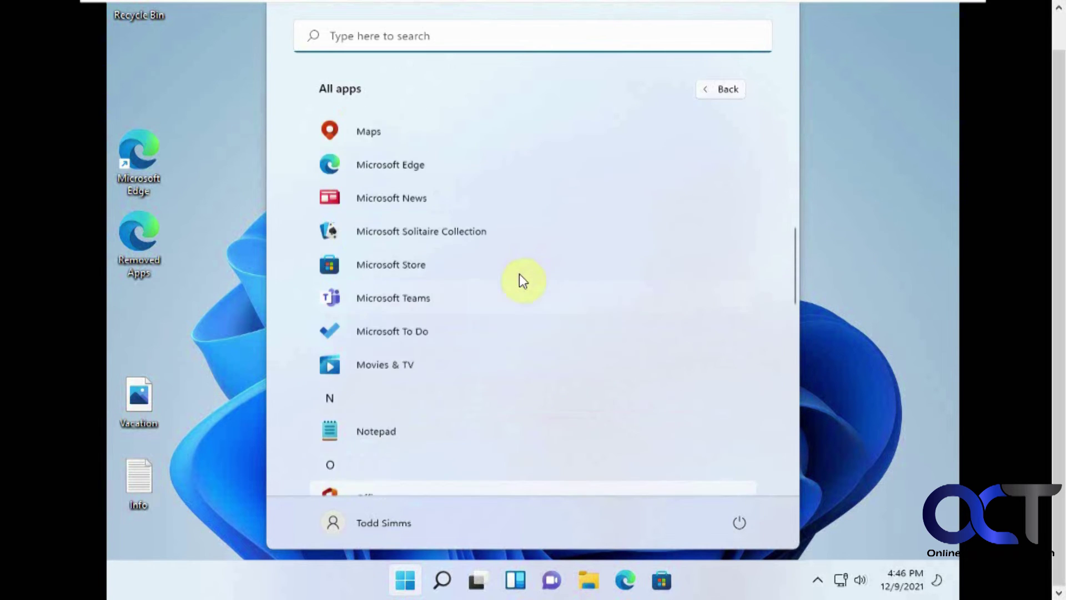
pyautogui.click(825, 258)
# Change the display resolution to 1280 × 720 via Display settings, keep it, and close Settings.
pyautogui.rightClick(824, 262)
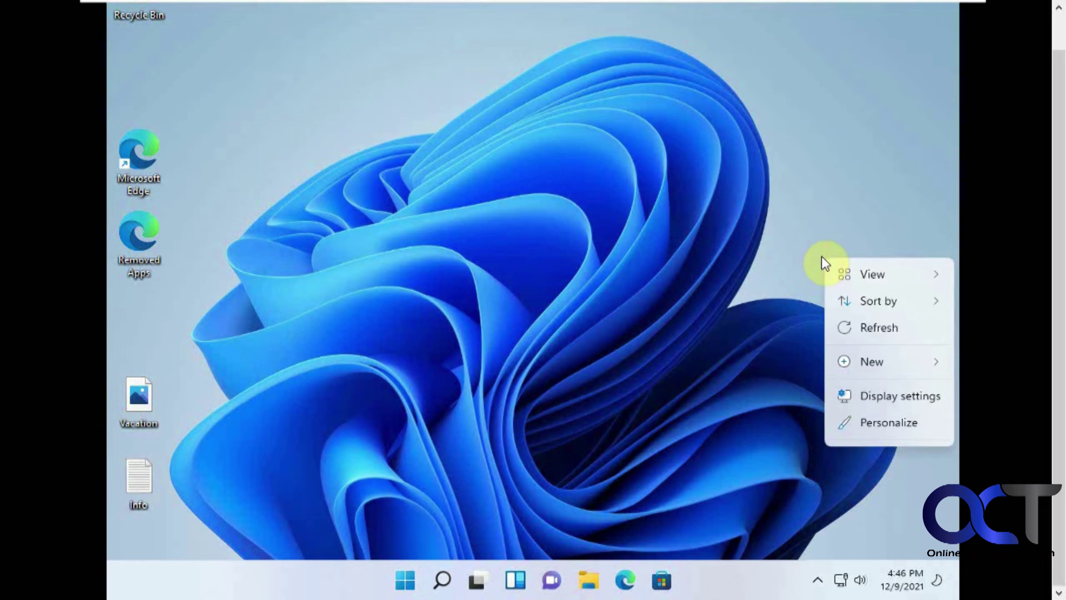
pyautogui.click(864, 398)
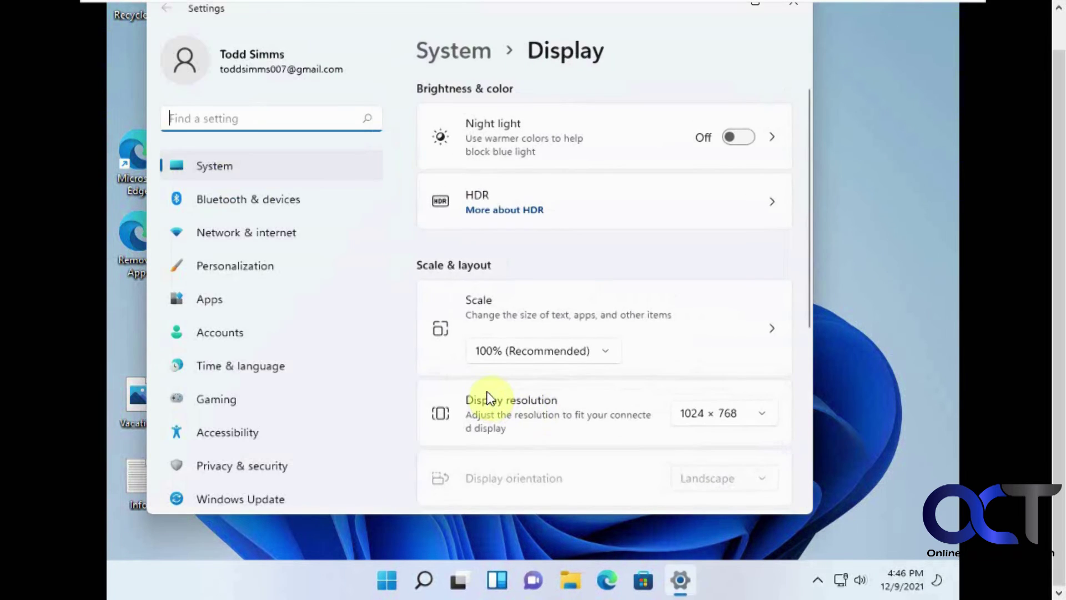
pyautogui.click(719, 417)
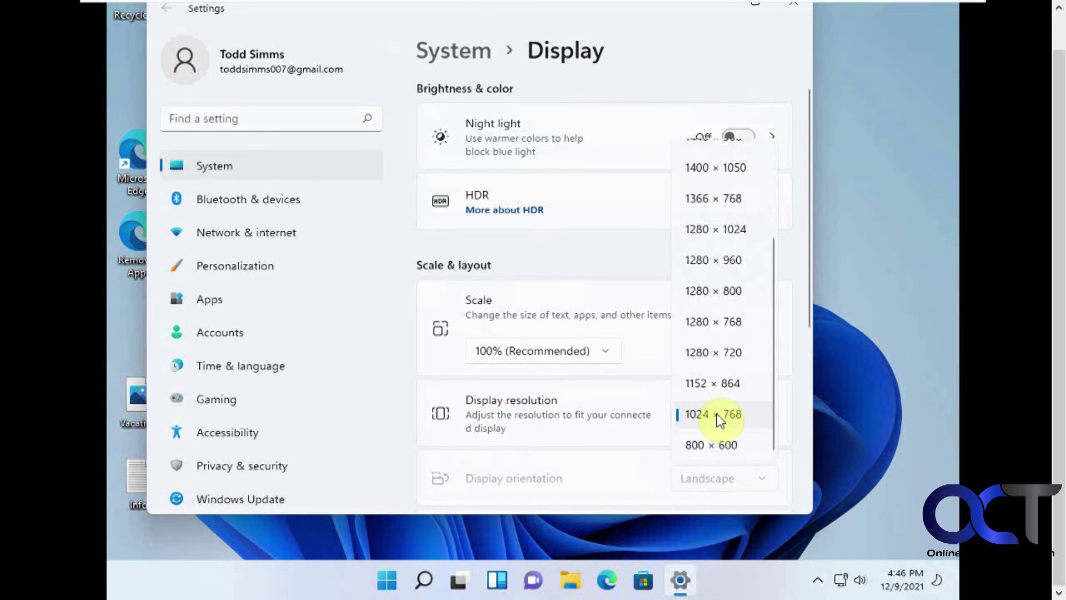
pyautogui.click(714, 352)
pyautogui.click(350, 335)
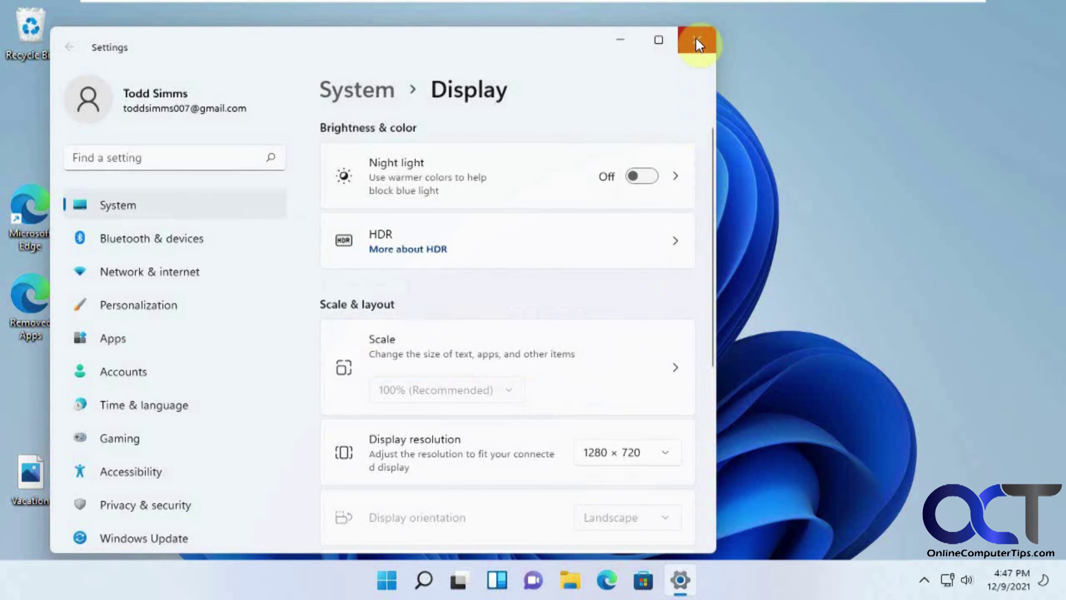
pyautogui.click(697, 43)
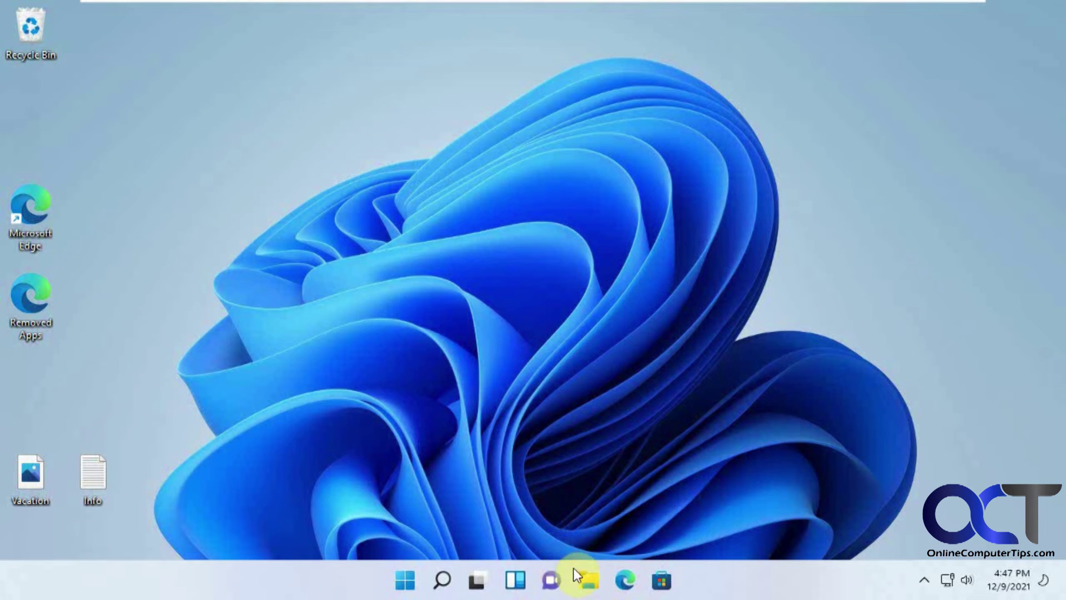
# Browse Documents, Taxes, Pictures, Downloads and Music in File Explorer to confirm files survived.
pyautogui.click(588, 580)
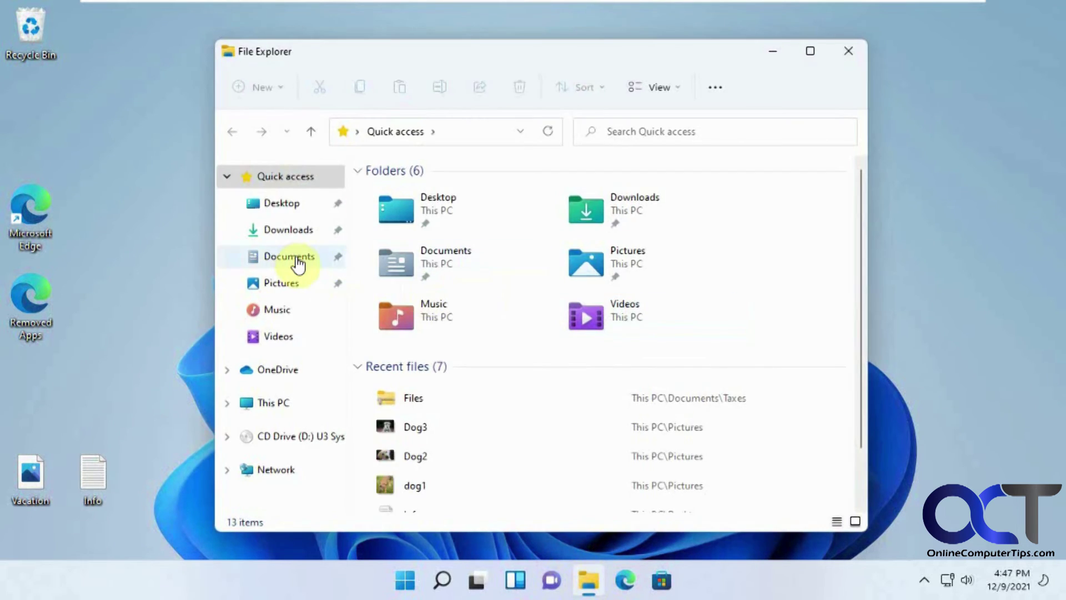
pyautogui.click(298, 260)
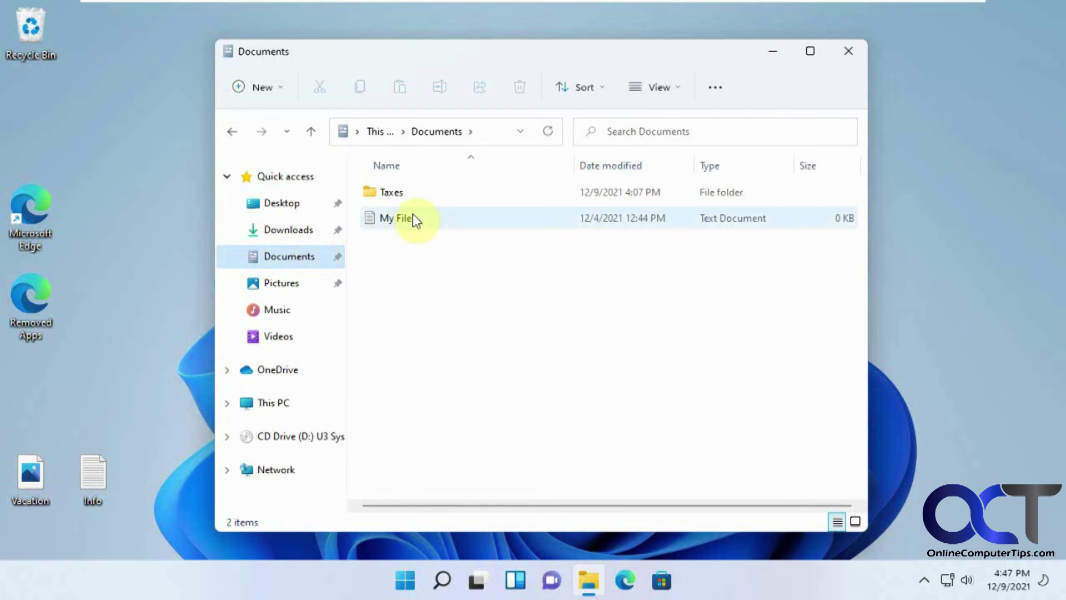
pyautogui.doubleClick(395, 192)
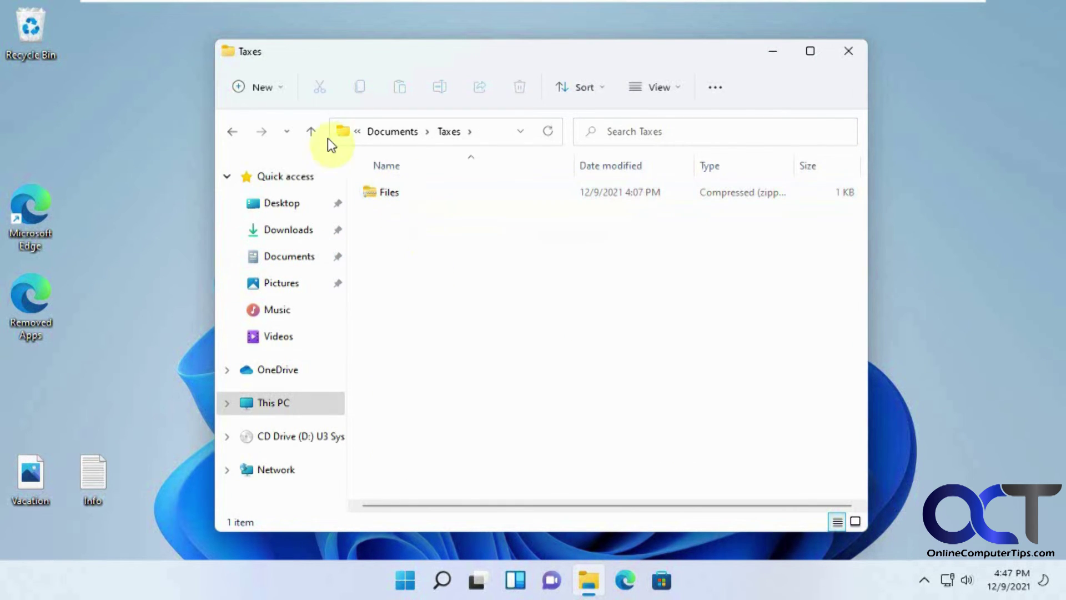
pyautogui.click(232, 131)
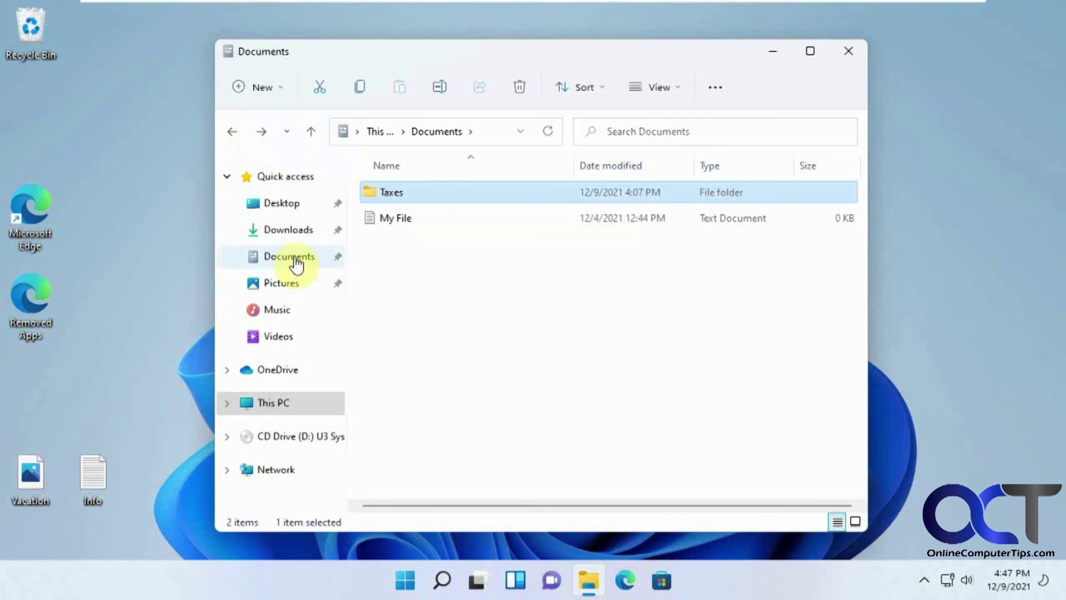
pyautogui.click(291, 286)
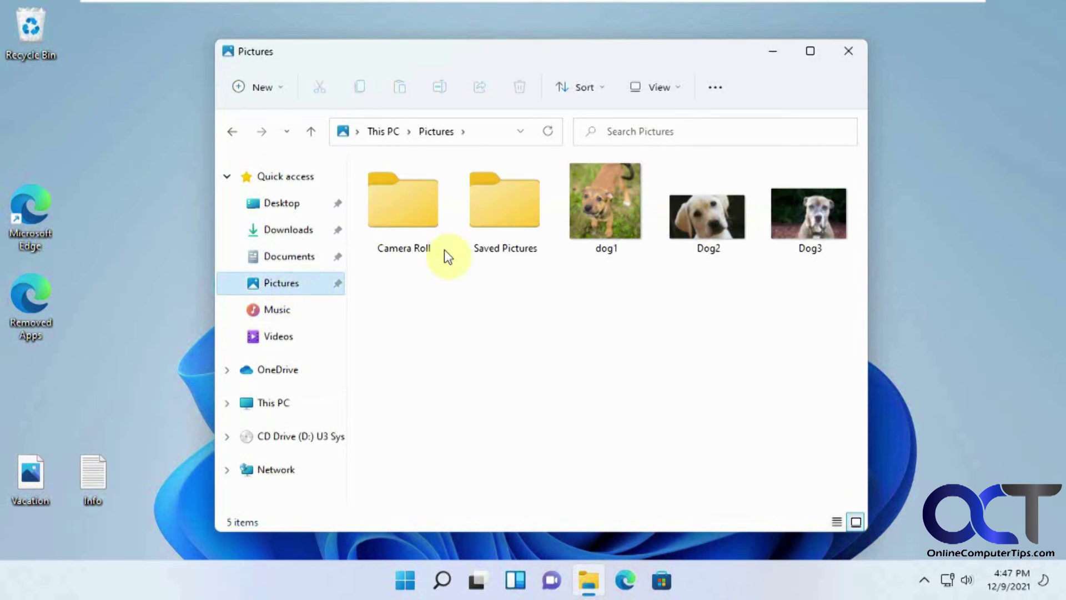
pyautogui.click(286, 229)
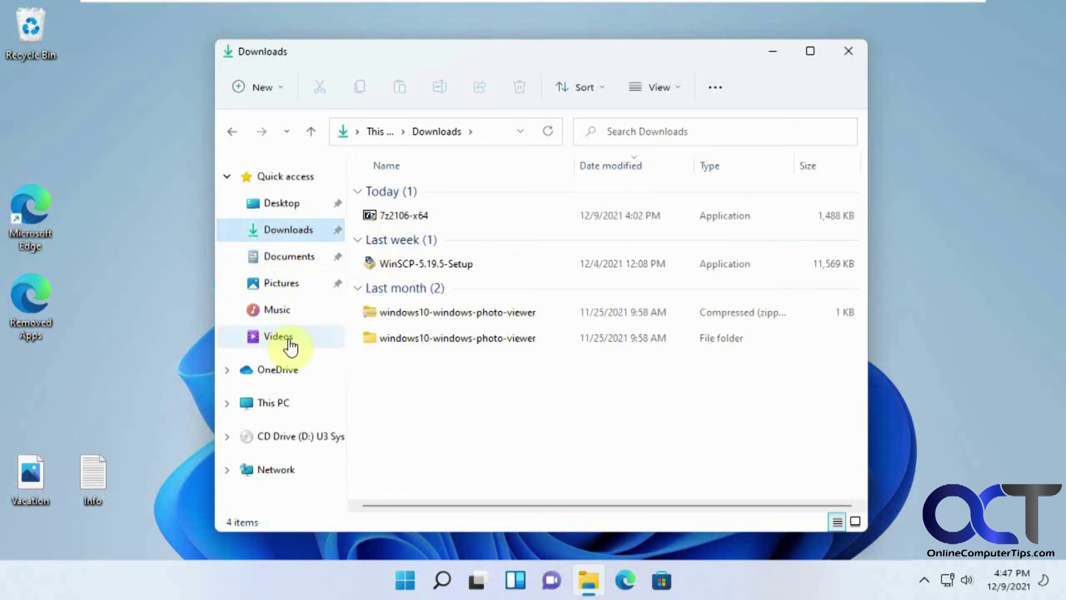
pyautogui.click(280, 311)
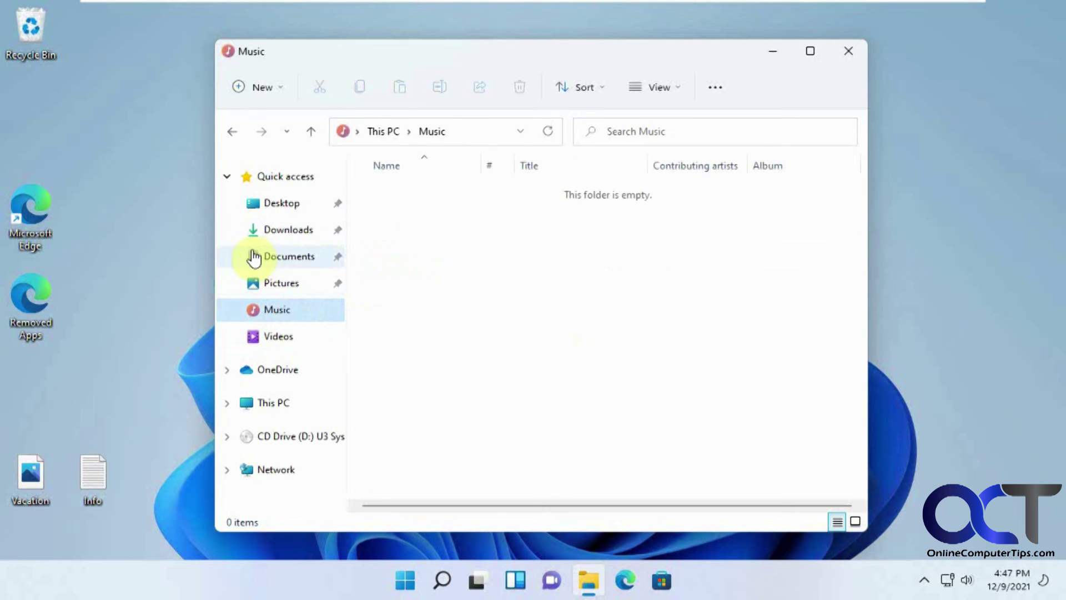
pyautogui.click(75, 247)
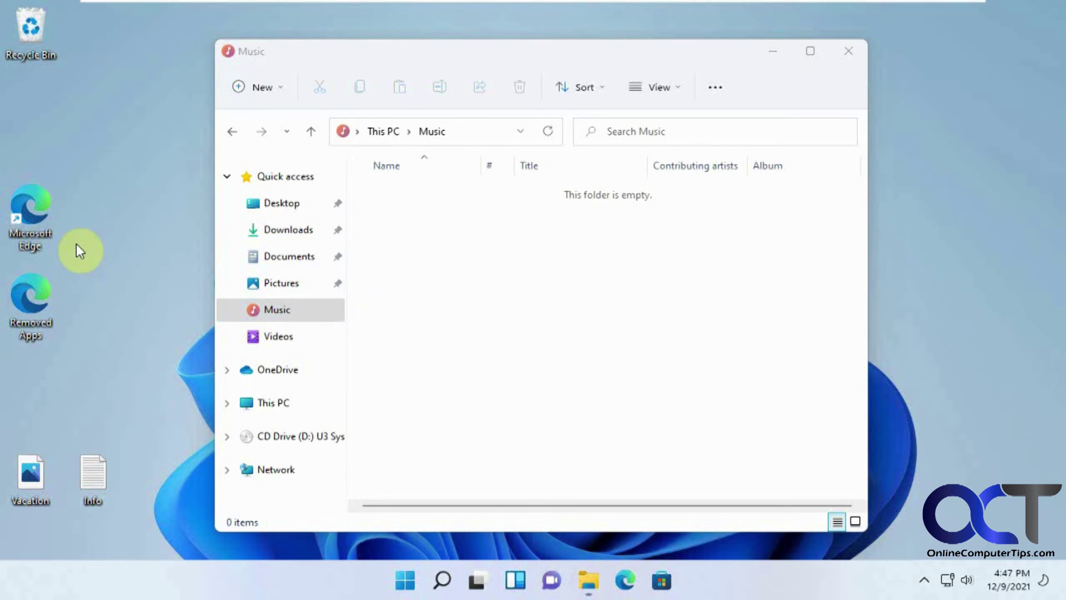
pyautogui.doubleClick(34, 298)
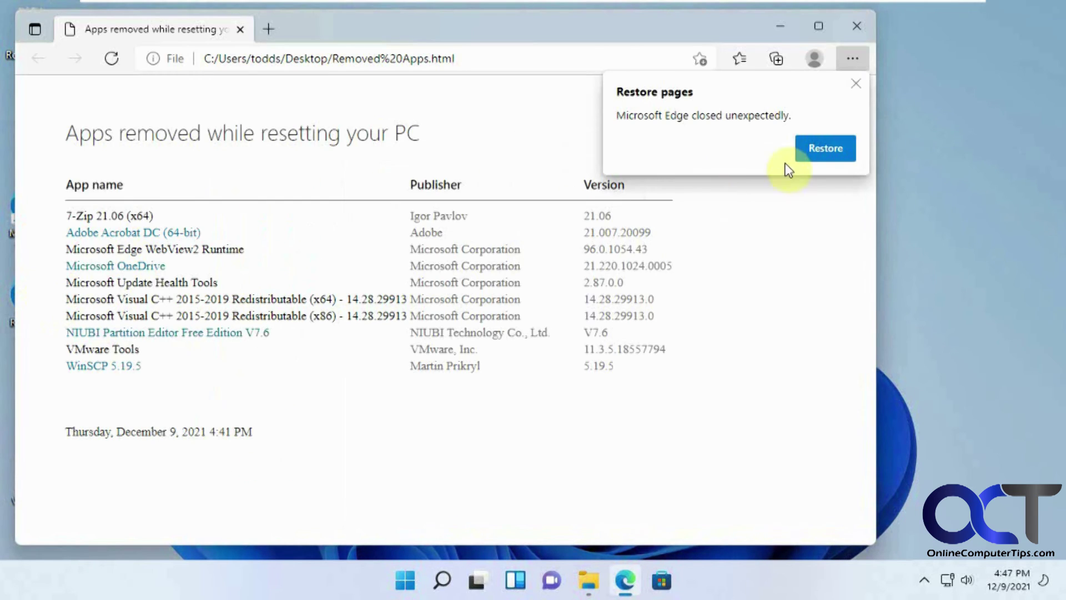
pyautogui.click(855, 84)
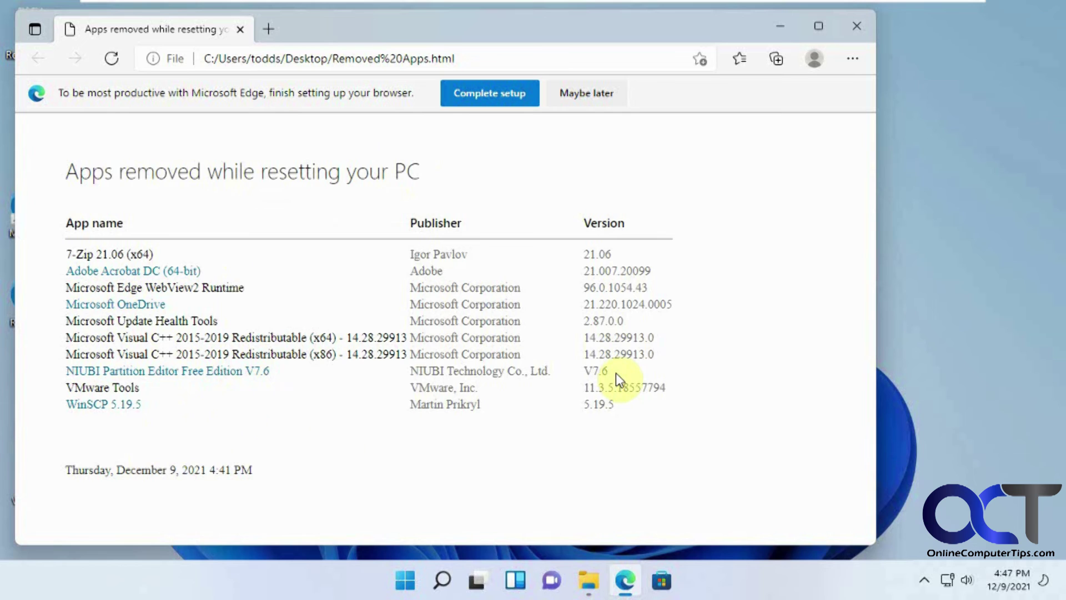
pyautogui.click(856, 29)
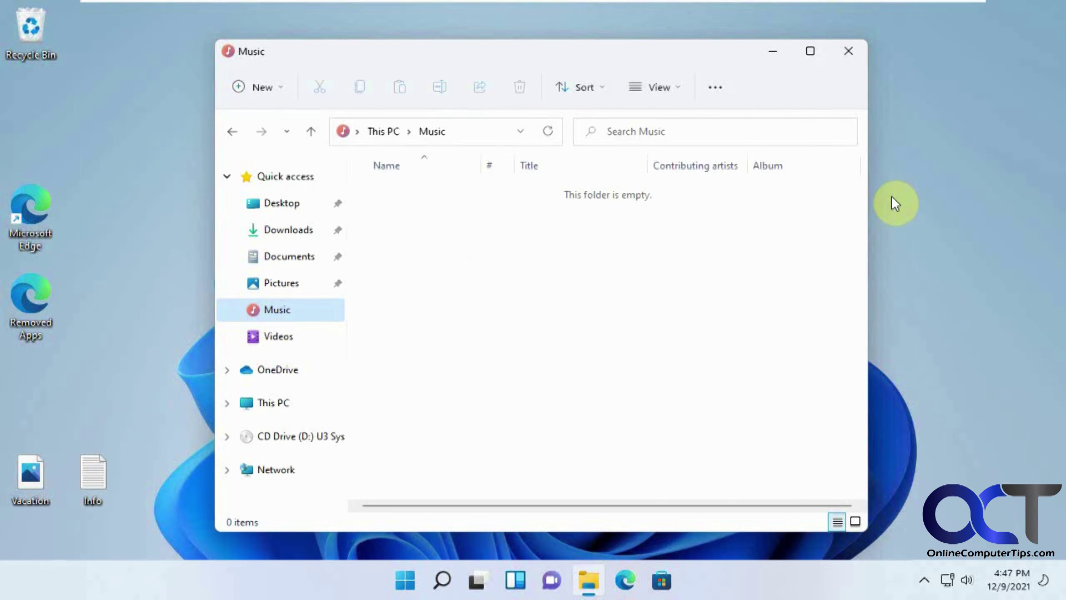
# Close the Music folder window in File Explorer.
pyautogui.click(849, 51)
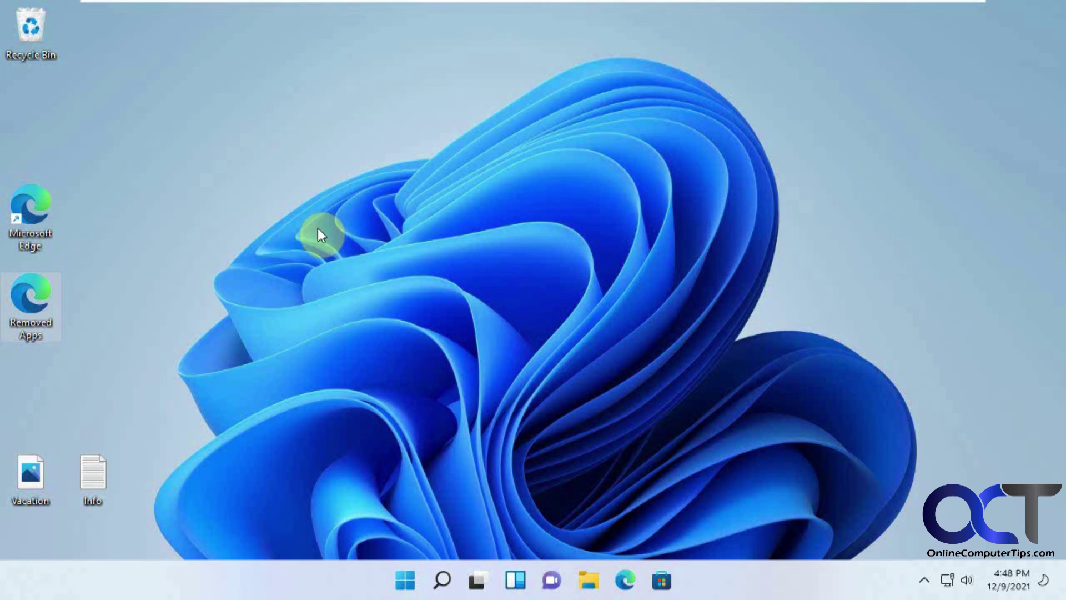
# Launch Settings from Start and scroll the System page down to Recovery.
pyautogui.click(407, 580)
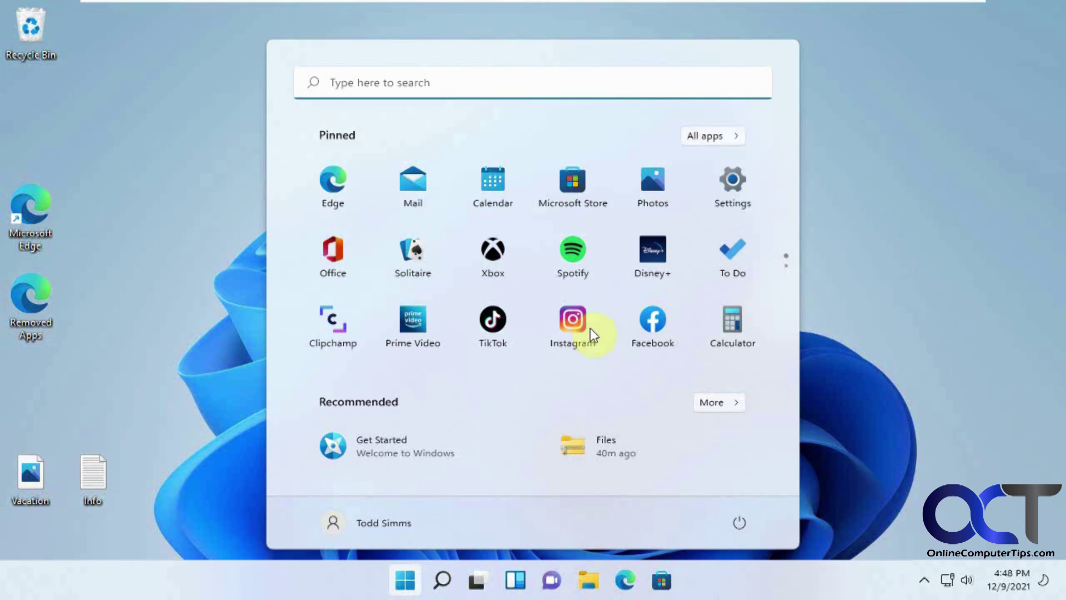
pyautogui.click(725, 195)
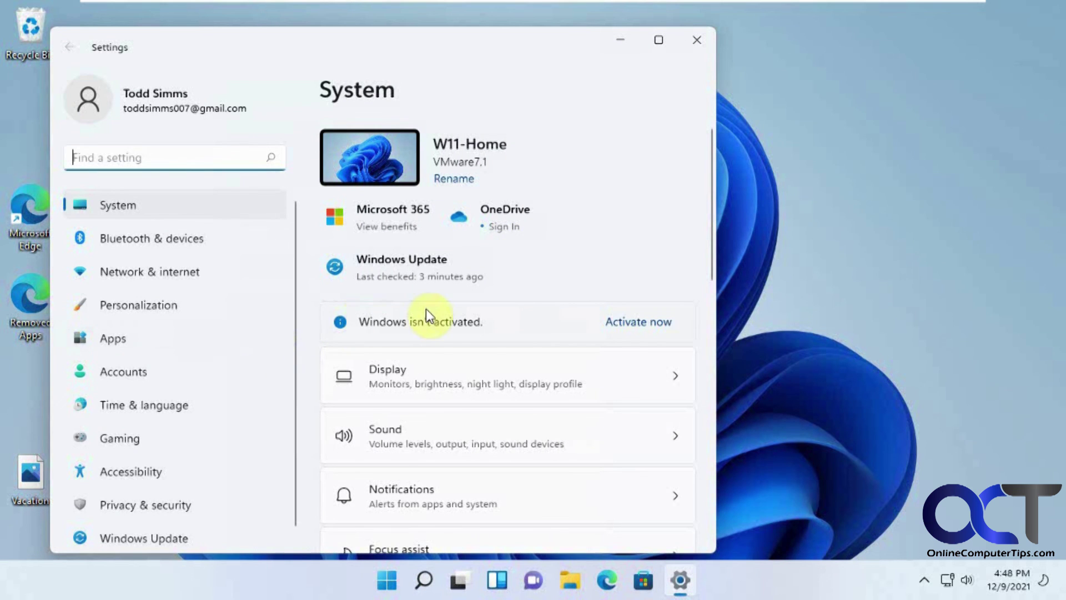
pyautogui.scroll(-3, 428, 311)
pyautogui.scroll(-9, 432, 317)
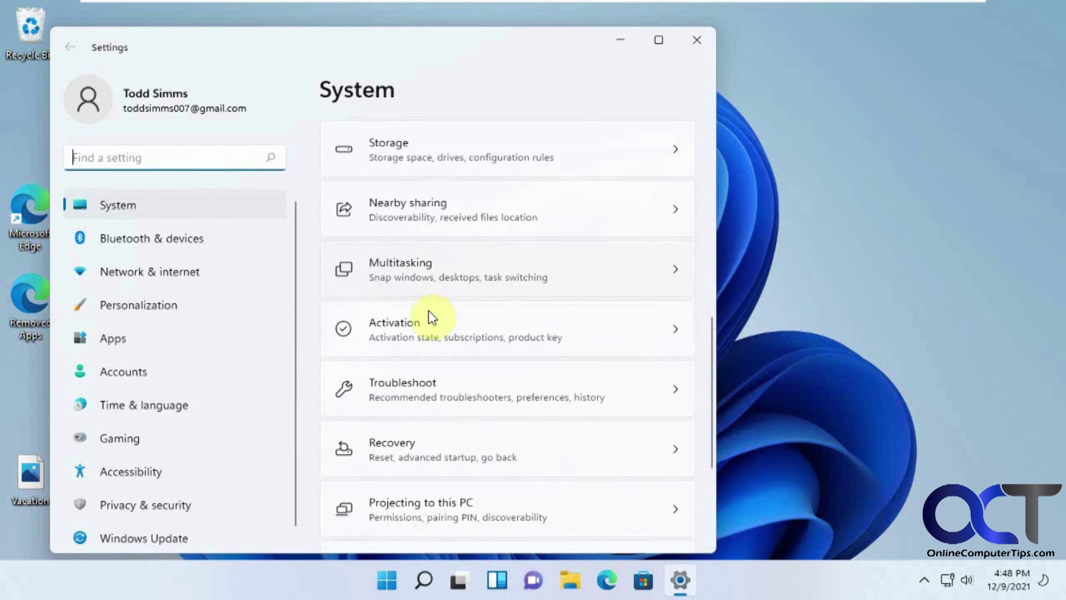
pyautogui.click(471, 440)
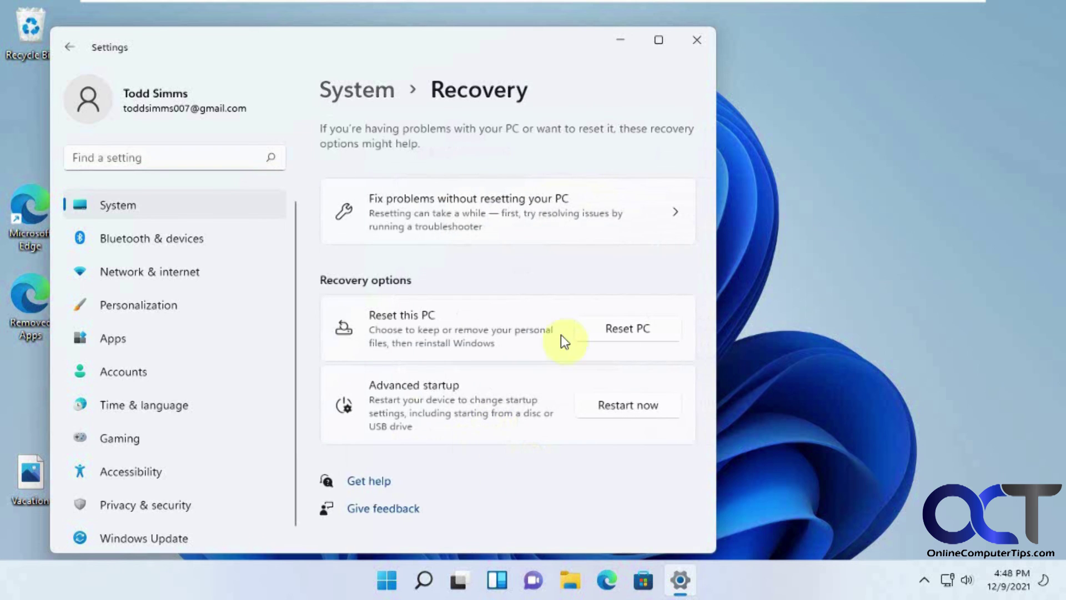